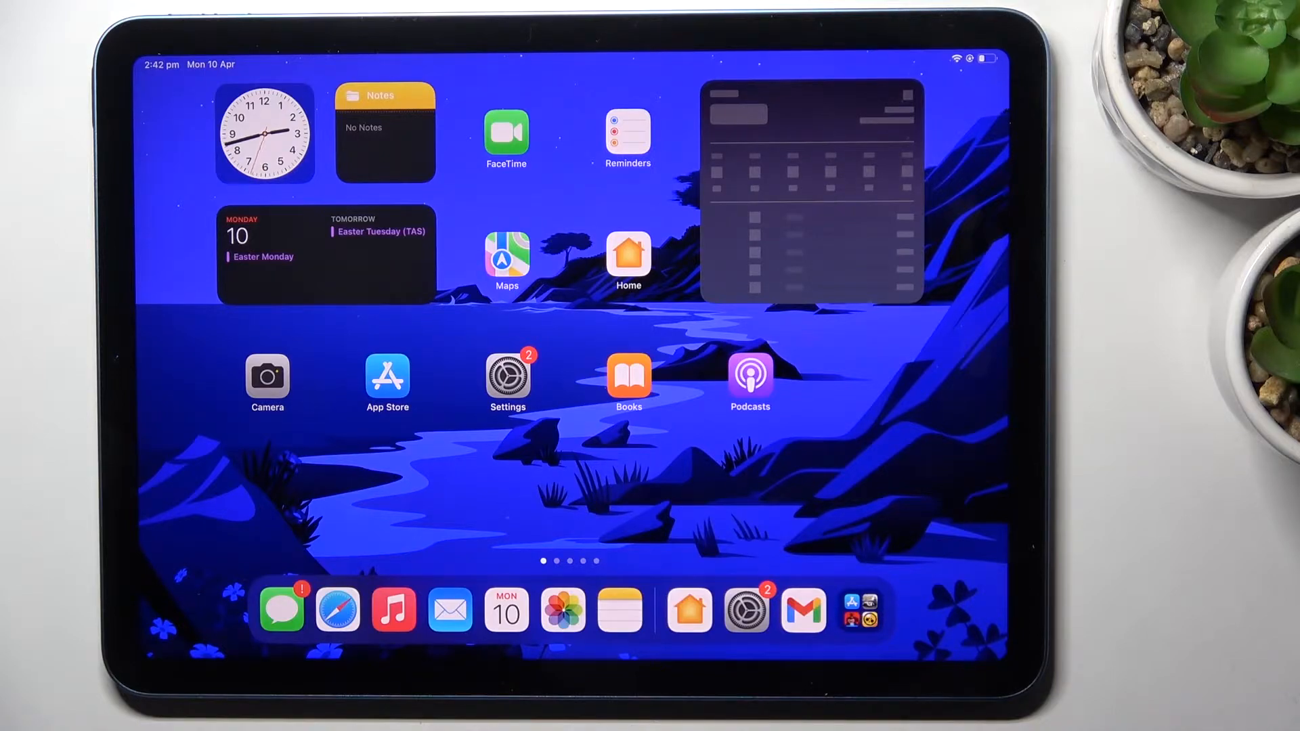
Navigate through General to Transfer or Reset iPad and choose Reset All Settings.
click(507, 376)
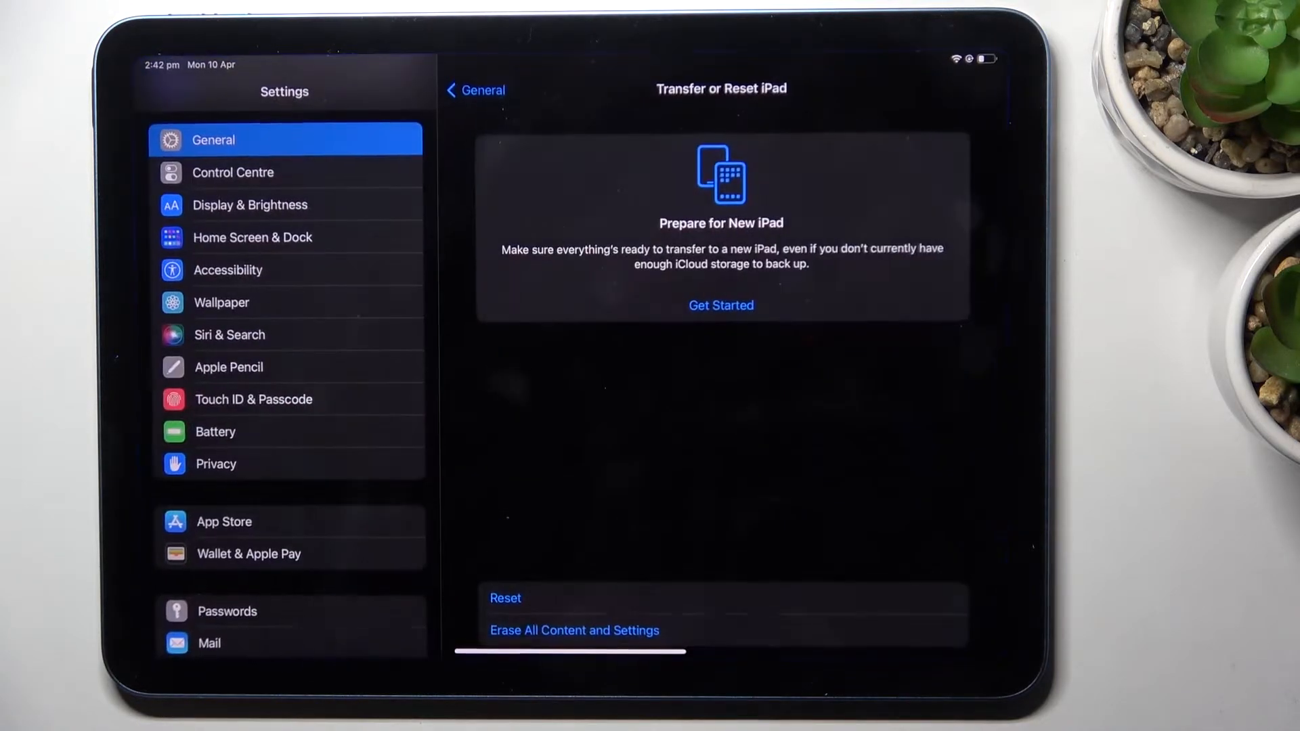
click(228, 610)
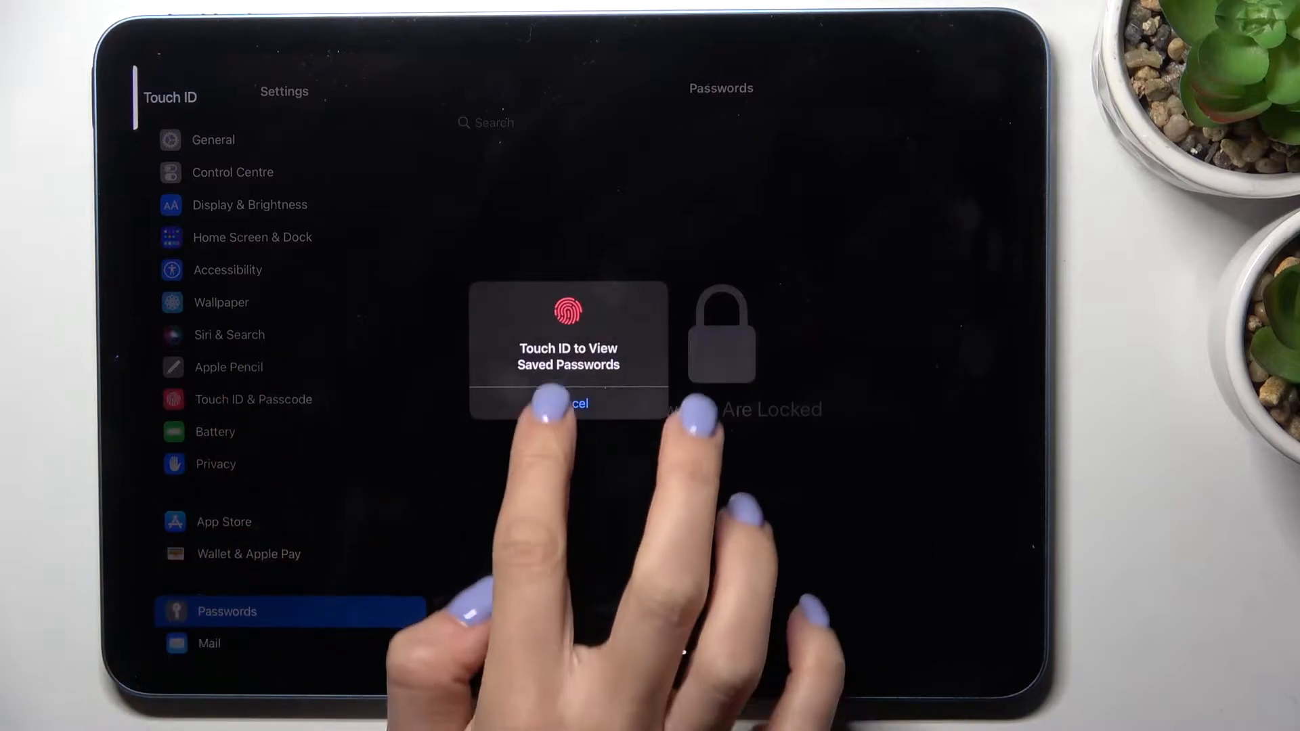
click(569, 403)
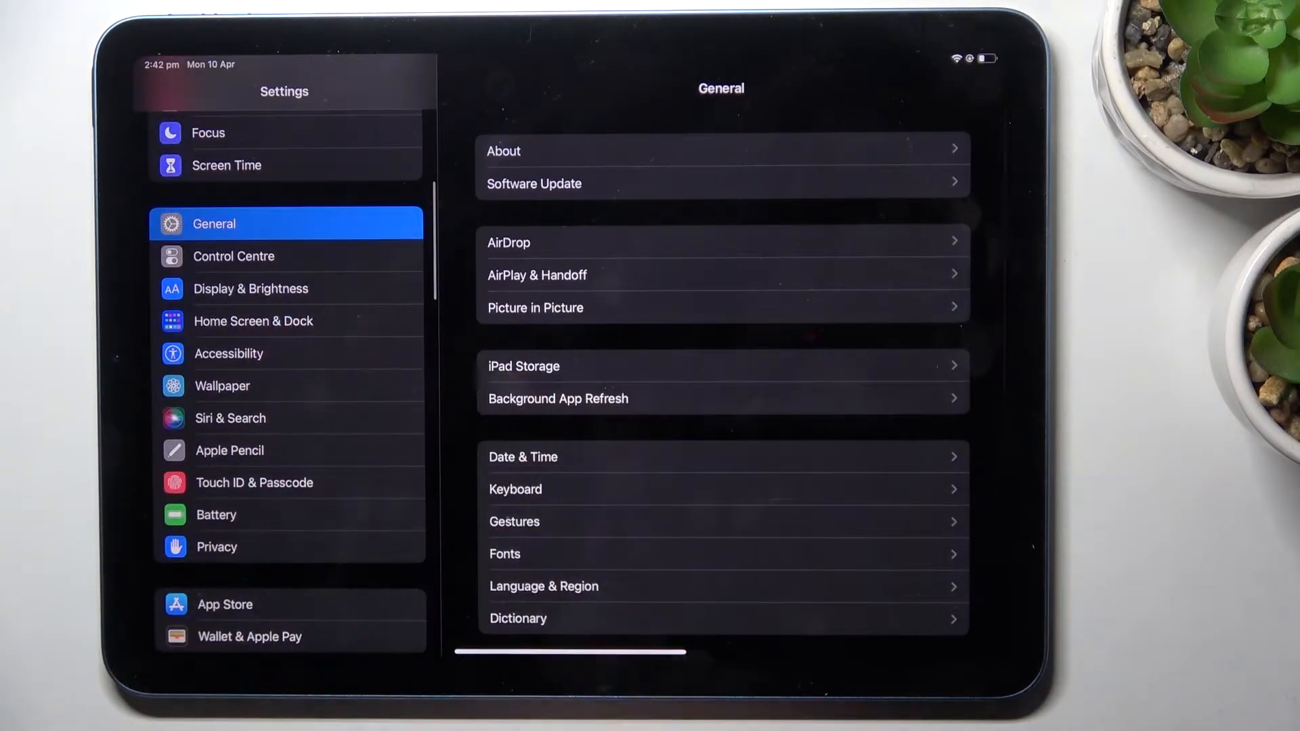
scroll(721, 406, down, 3)
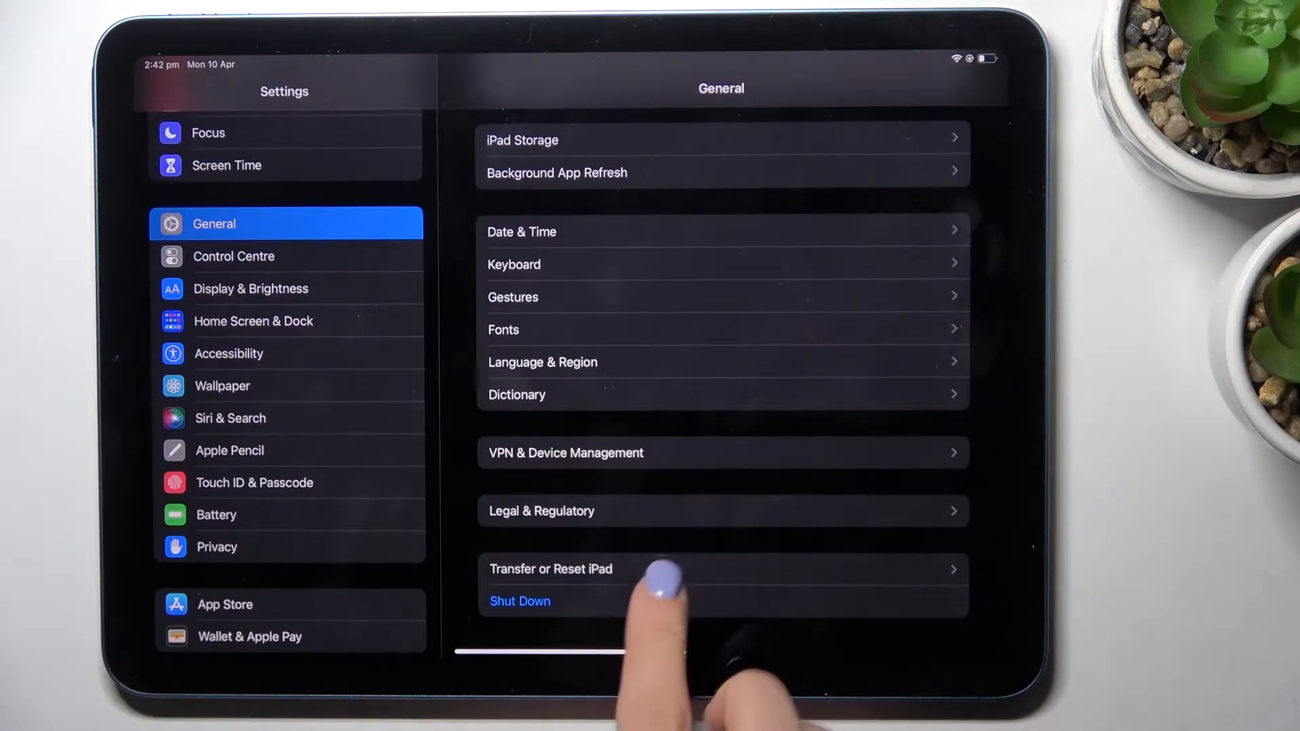
click(662, 571)
click(505, 599)
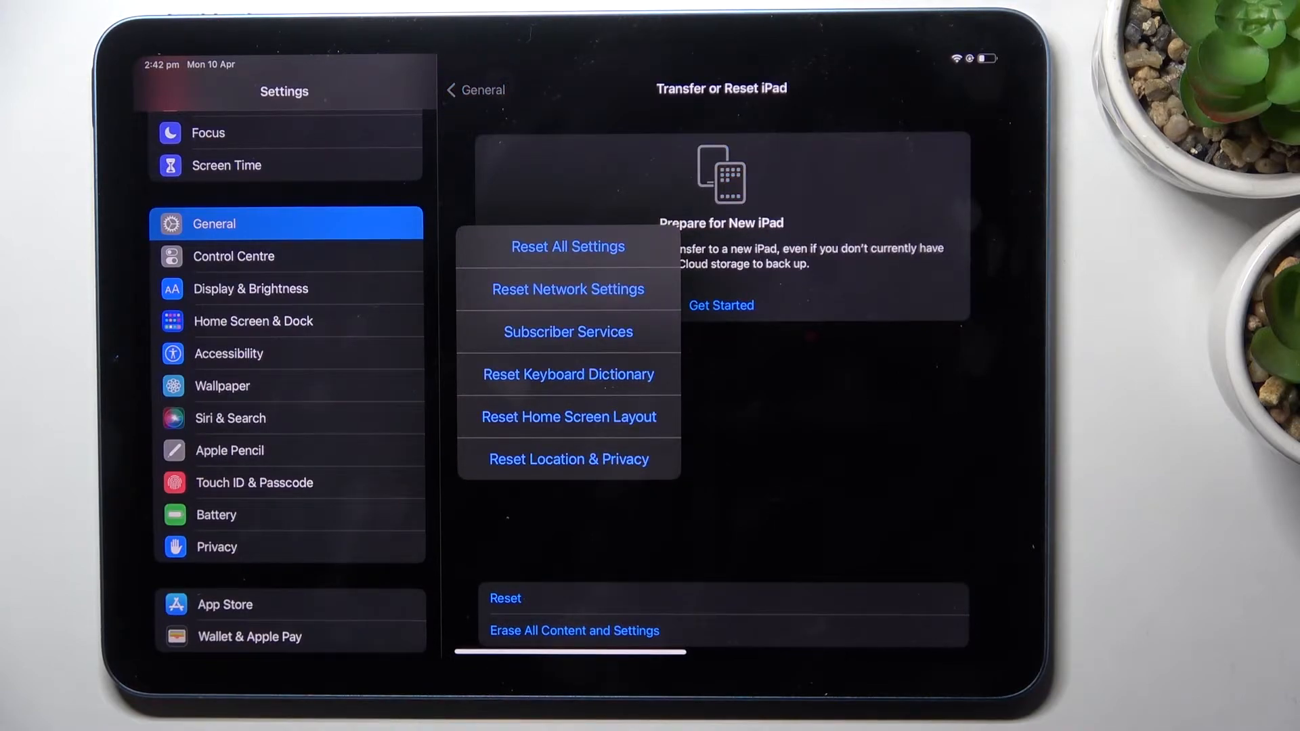
click(650, 248)
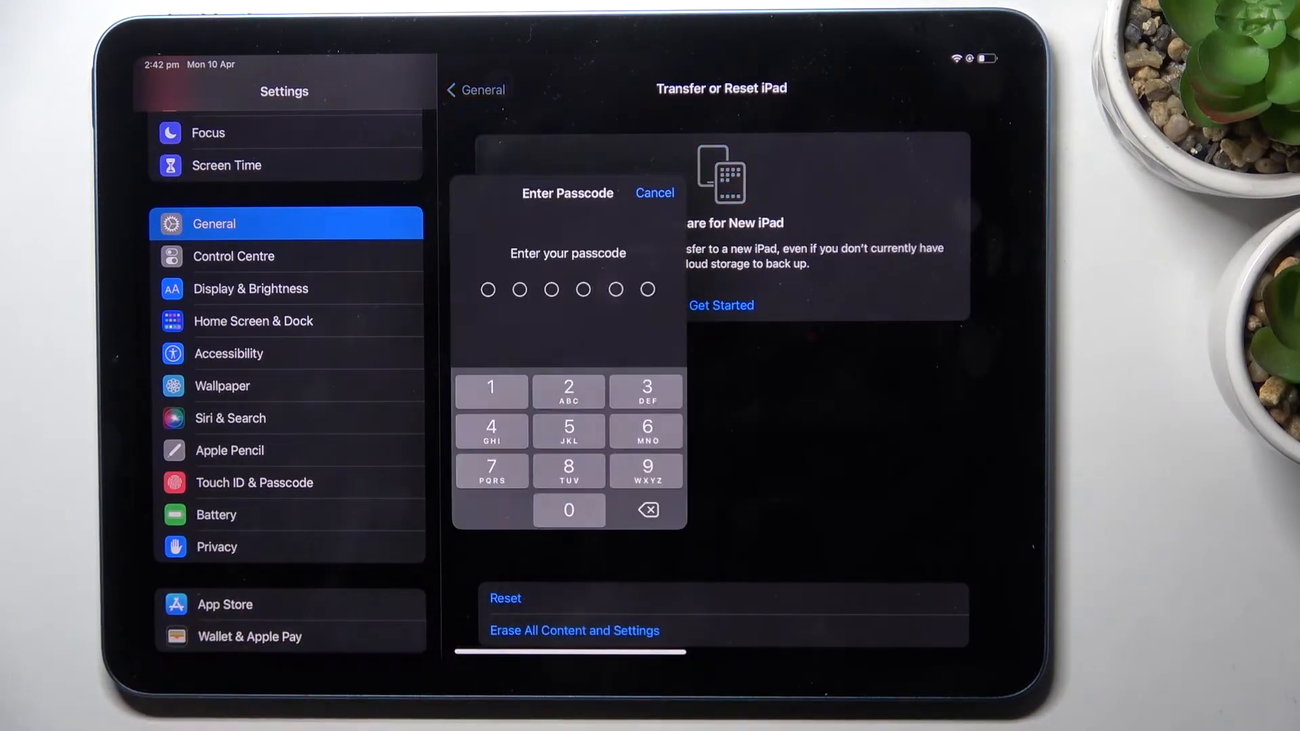
Enter the device passcode on the keypad to authorise the reset.
click(569, 387)
click(569, 427)
click(569, 387)
click(569, 428)
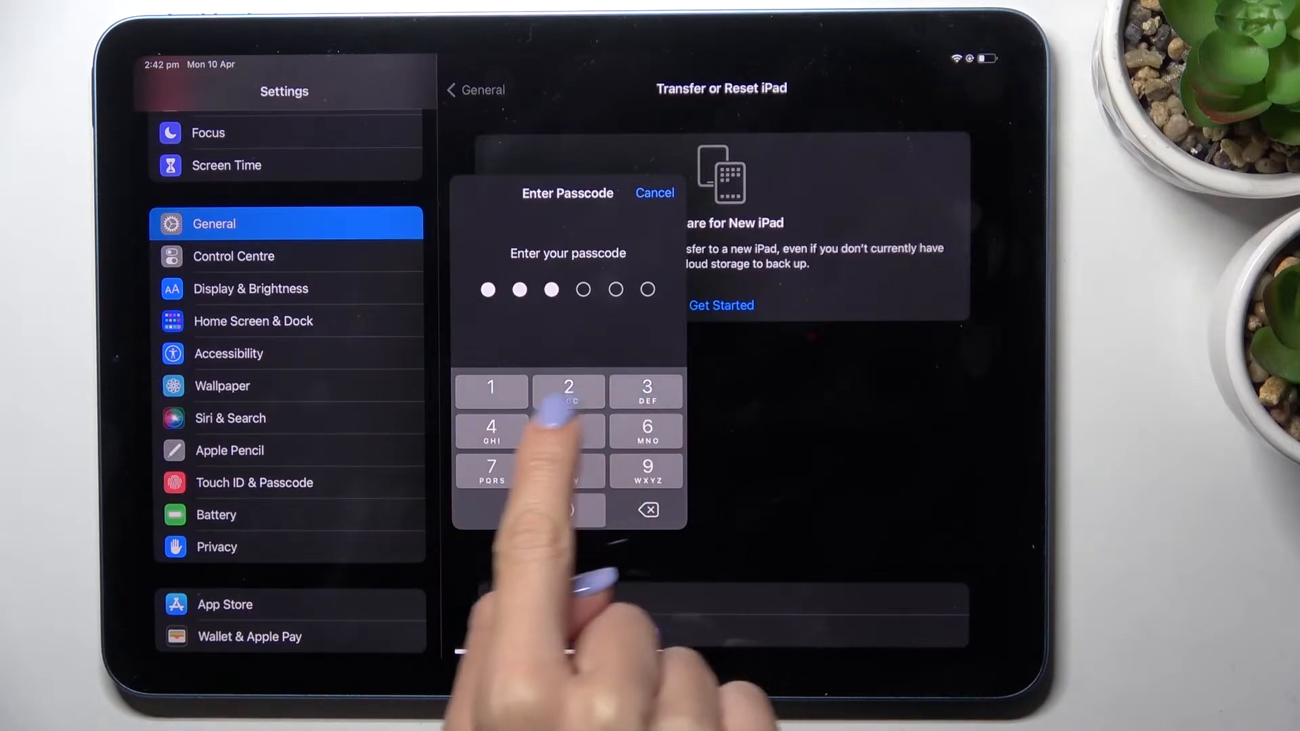
click(569, 388)
click(569, 426)
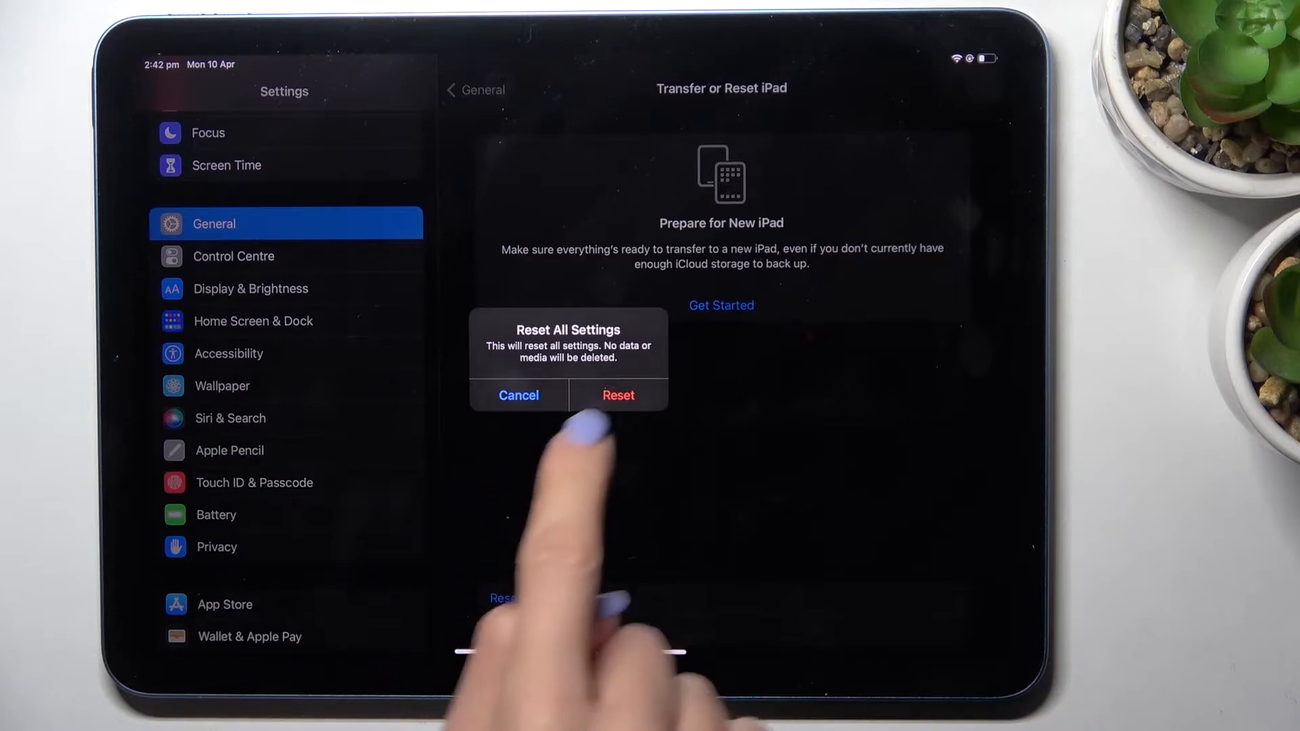
Confirm Reset All Settings on the alert so the iPad resets and restarts.
click(618, 395)
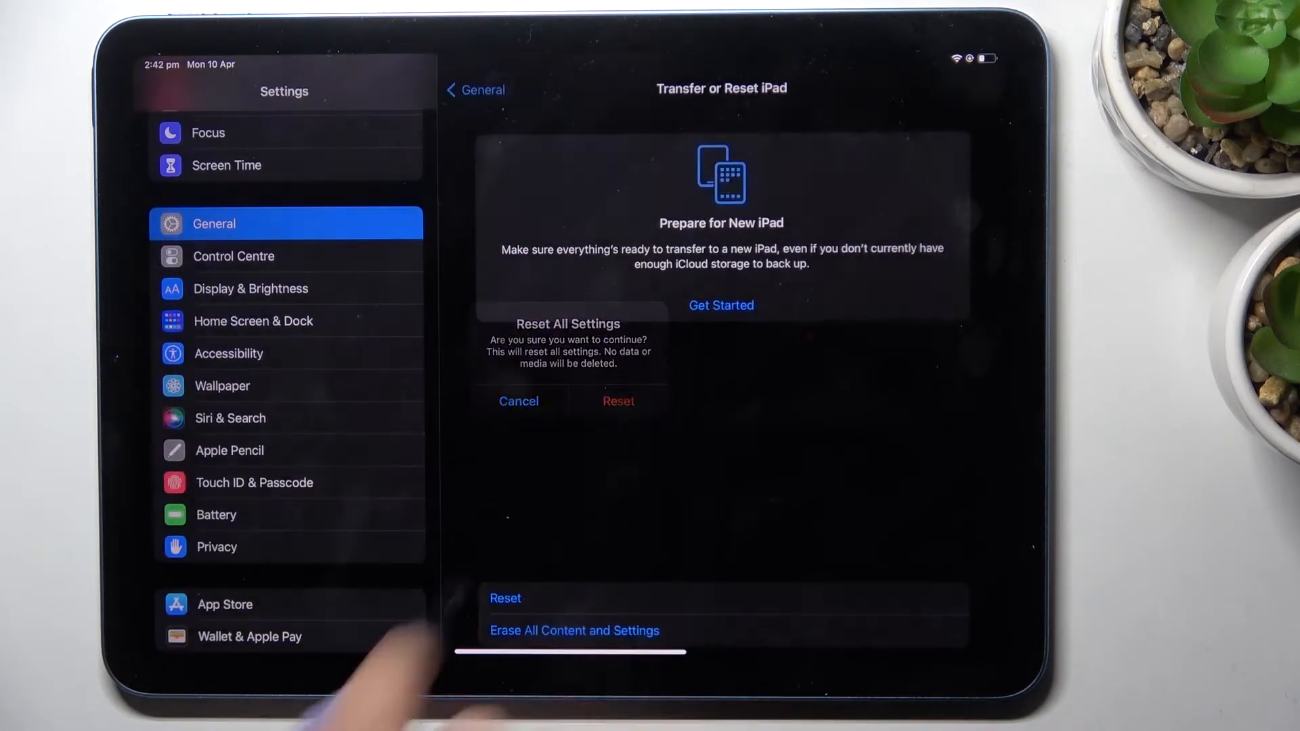